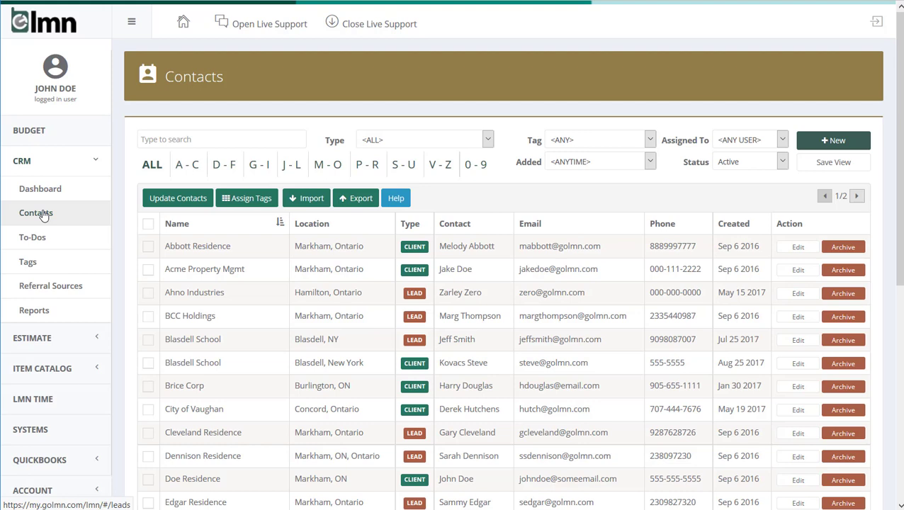
# Step: Search the contacts for "vaugh" and clear the search to show the full list again
pyautogui.click(281, 141)
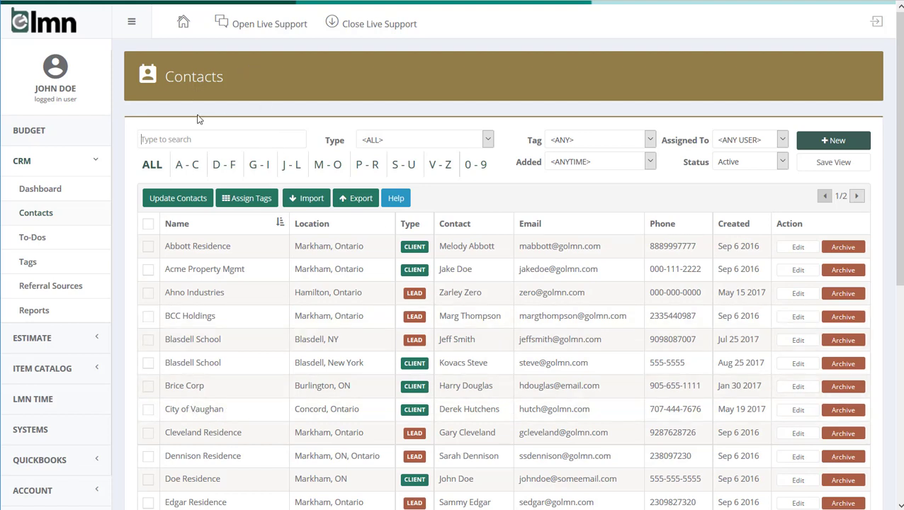
pyautogui.write('vaugh')
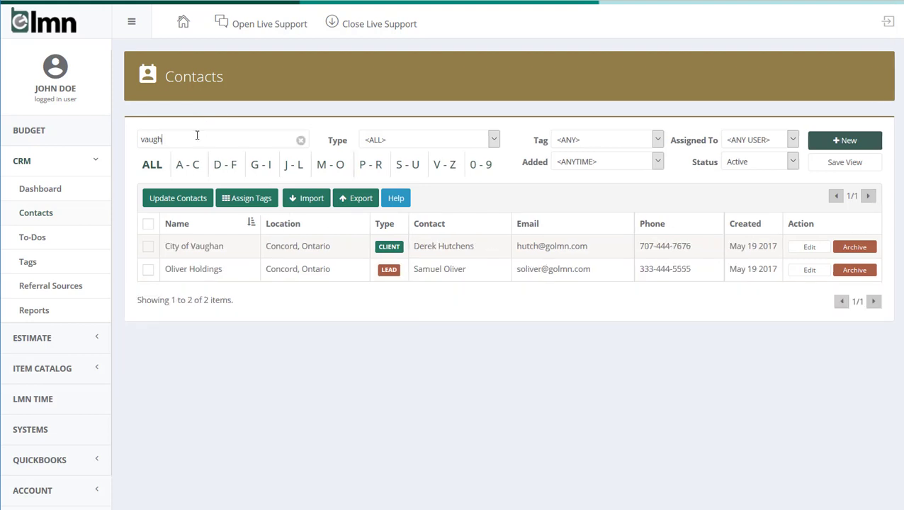
pyautogui.moveTo(196, 138); pyautogui.dragTo(134, 140)
pyautogui.press('BackSpace')
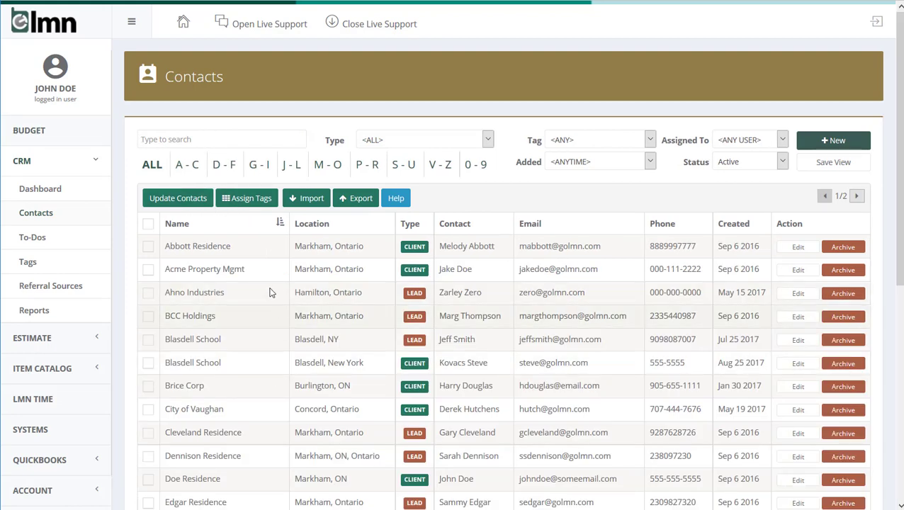
# Step: Review the available options of the Type, Tag, Assigned To, Added and Status filters without changing them
pyautogui.click(397, 140)
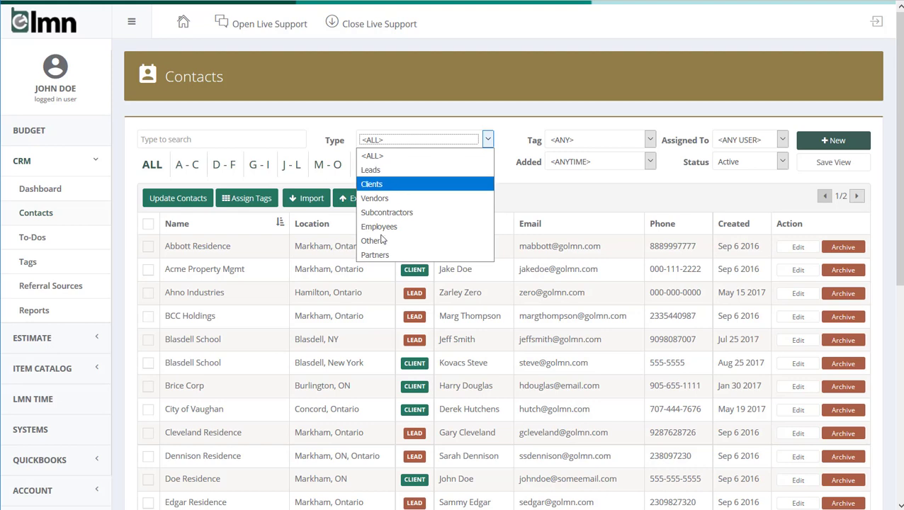
pyautogui.click(565, 184)
pyautogui.click(581, 140)
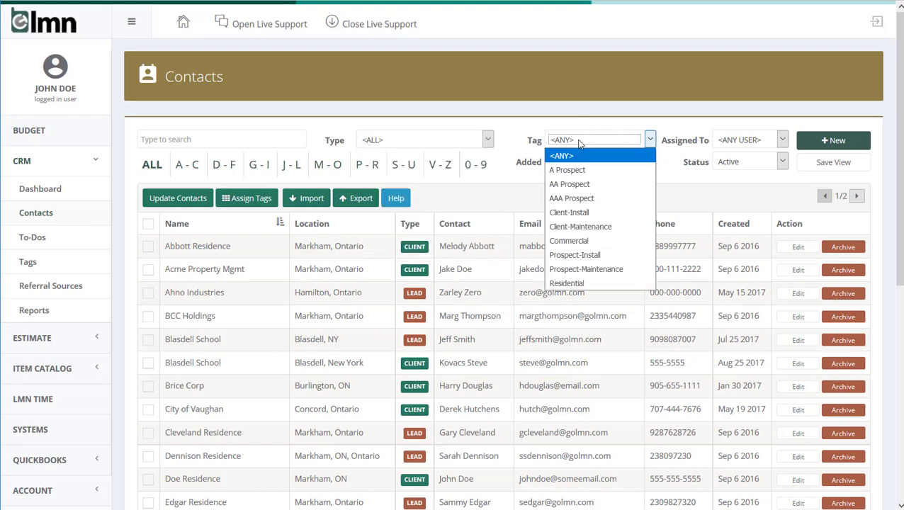
pyautogui.click(735, 141)
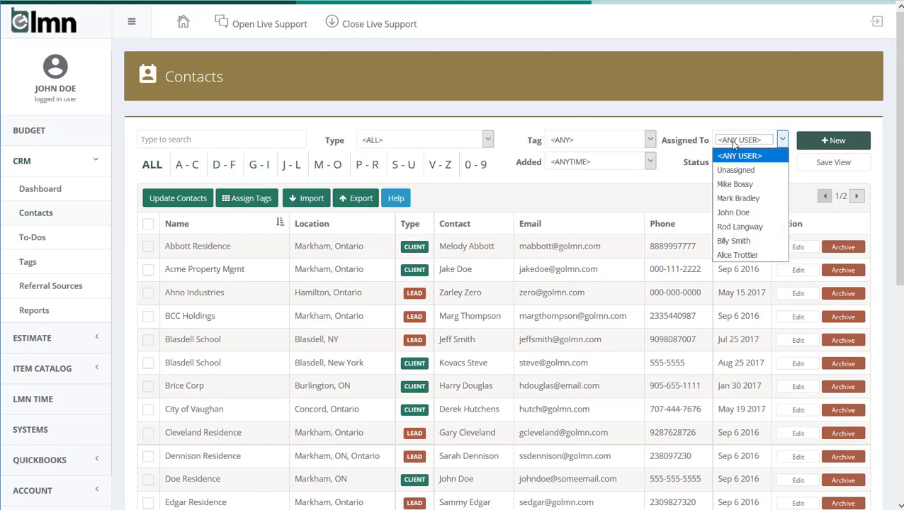
pyautogui.click(586, 163)
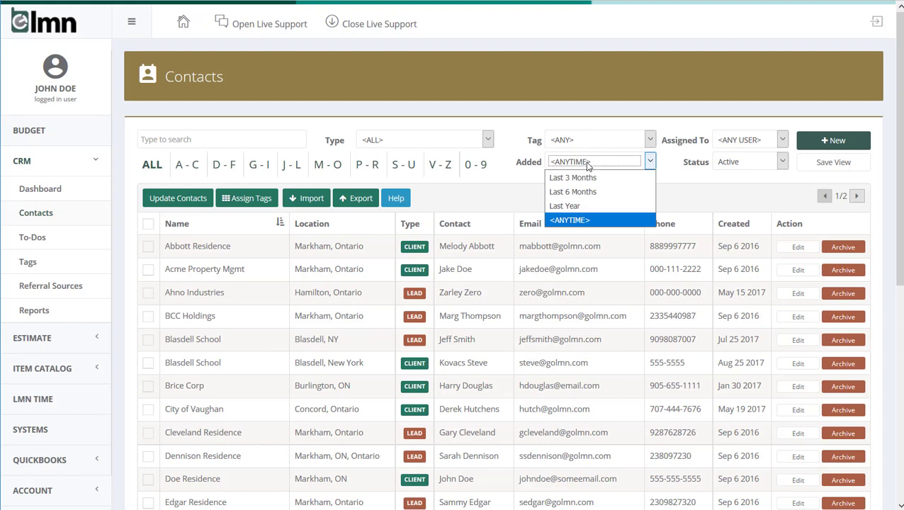
pyautogui.click(715, 186)
pyautogui.click(759, 164)
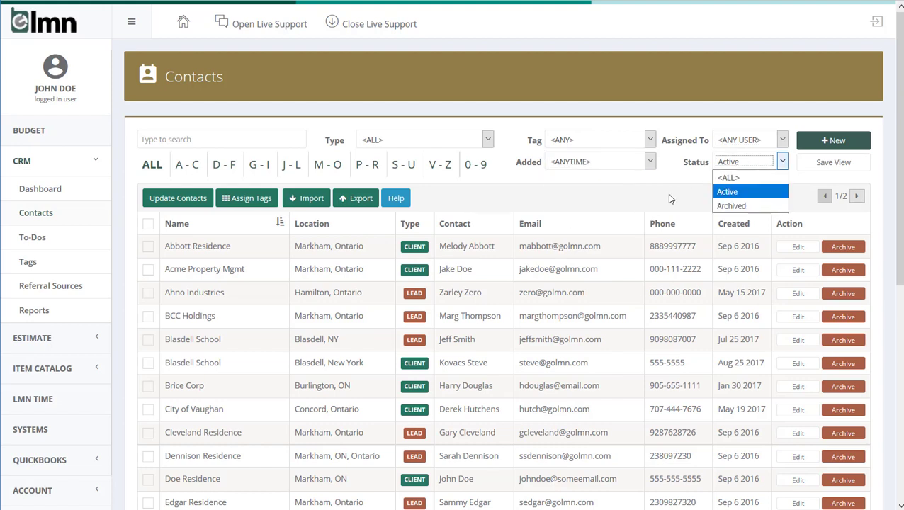
pyautogui.click(659, 191)
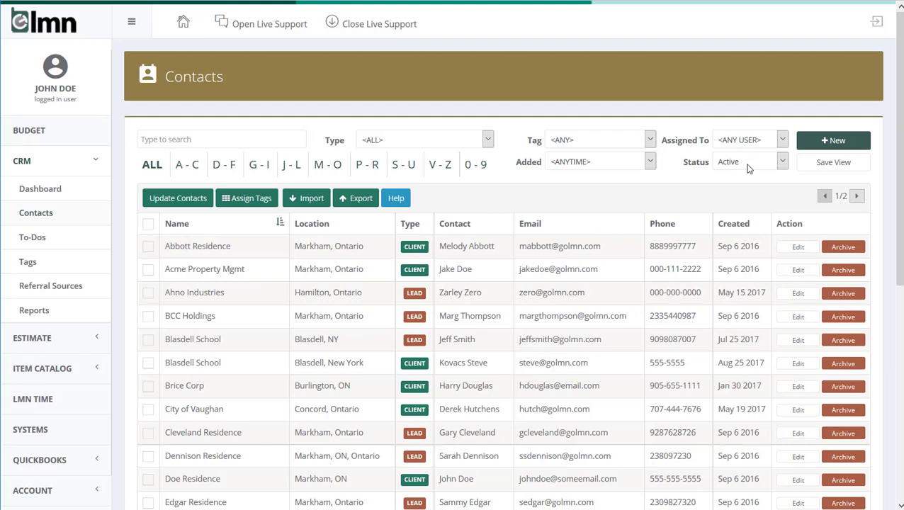
# Step: Save a default view limited to contacts assigned to the logged-in user, and reload Contacts after visiting To-Dos to check it
pyautogui.click(745, 140)
pyautogui.click(752, 207)
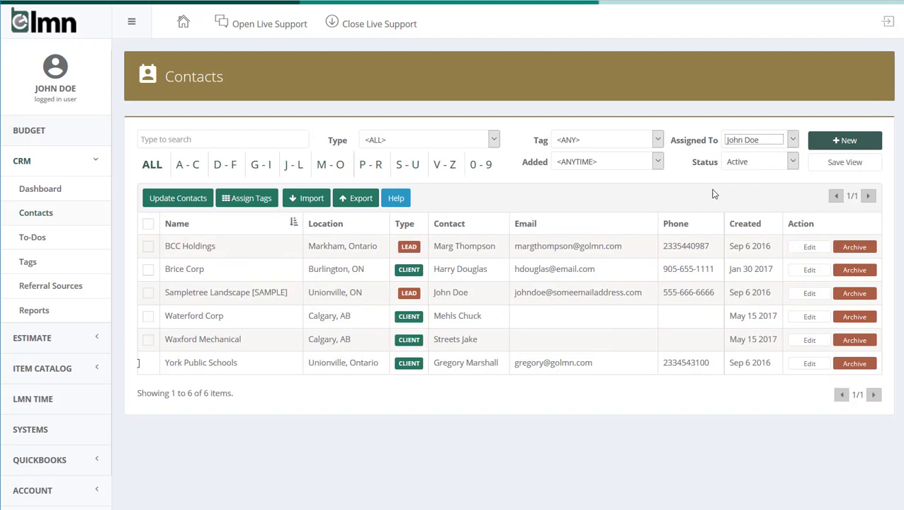
pyautogui.click(860, 167)
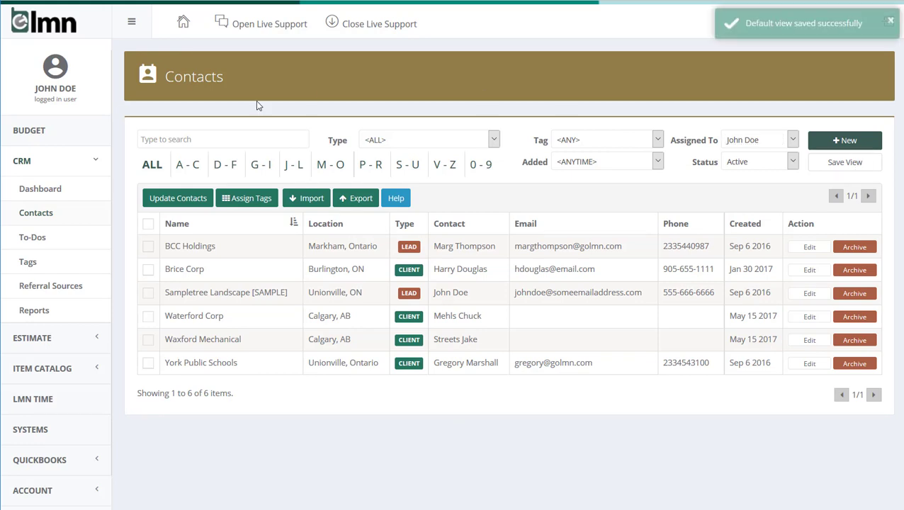
pyautogui.click(37, 237)
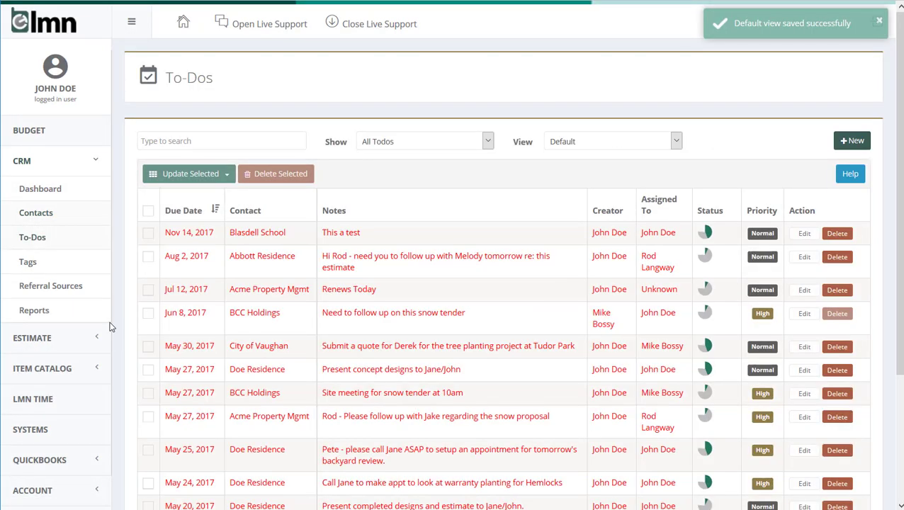
pyautogui.click(36, 214)
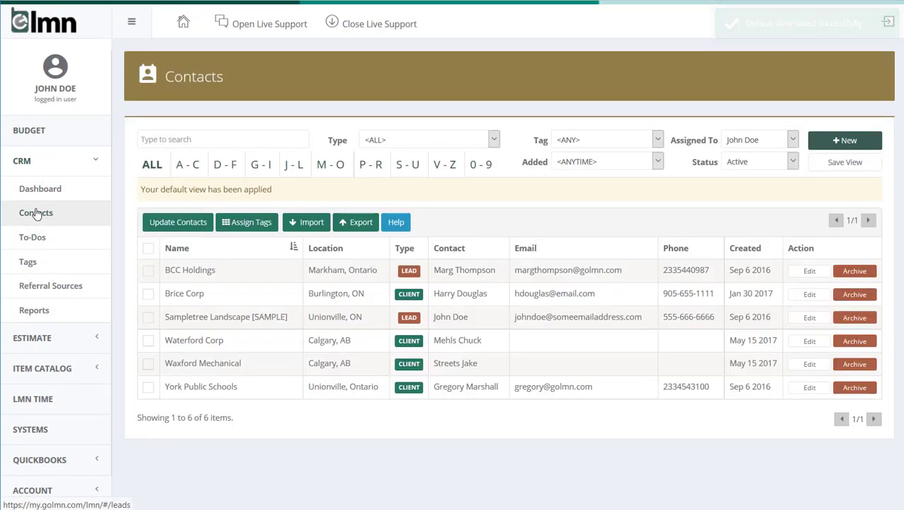
# Step: Reset the Assigned To filter to <ANY USER>, and browse the M - O contacts before returning to all names
pyautogui.click(747, 141)
pyautogui.click(742, 153)
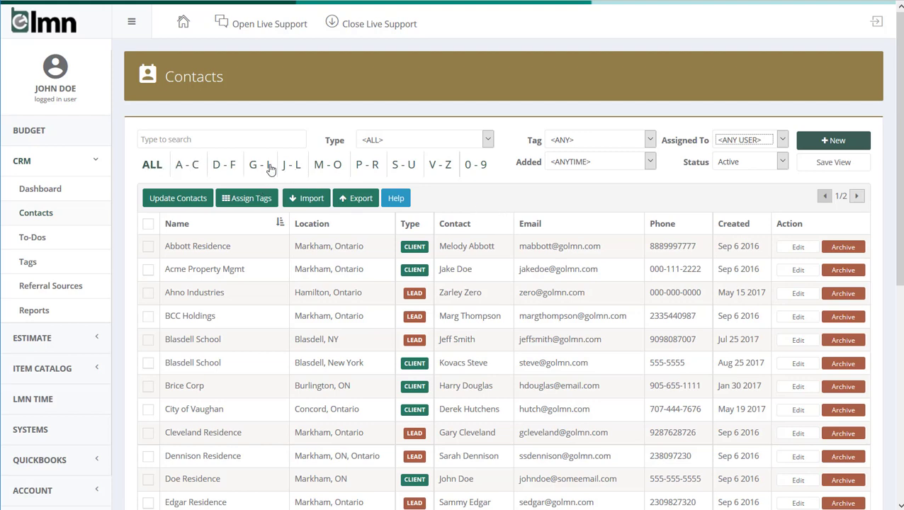
pyautogui.click(326, 165)
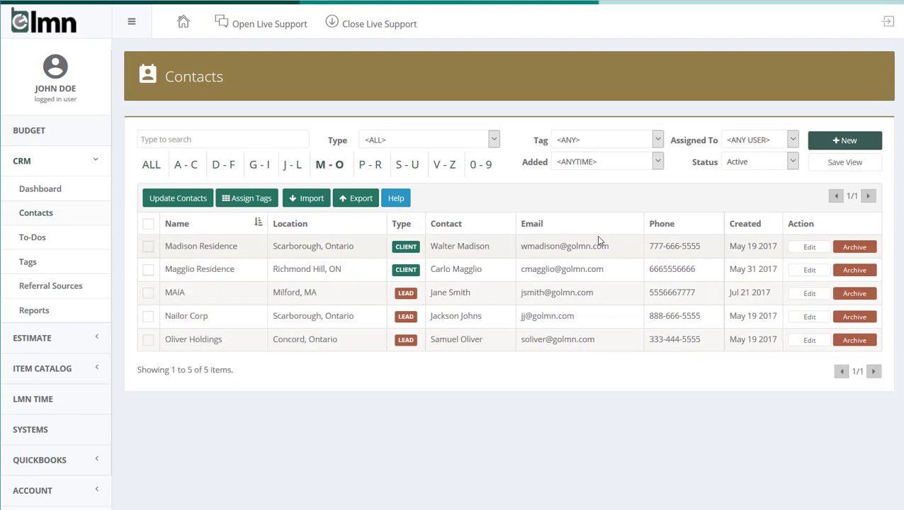
pyautogui.click(151, 165)
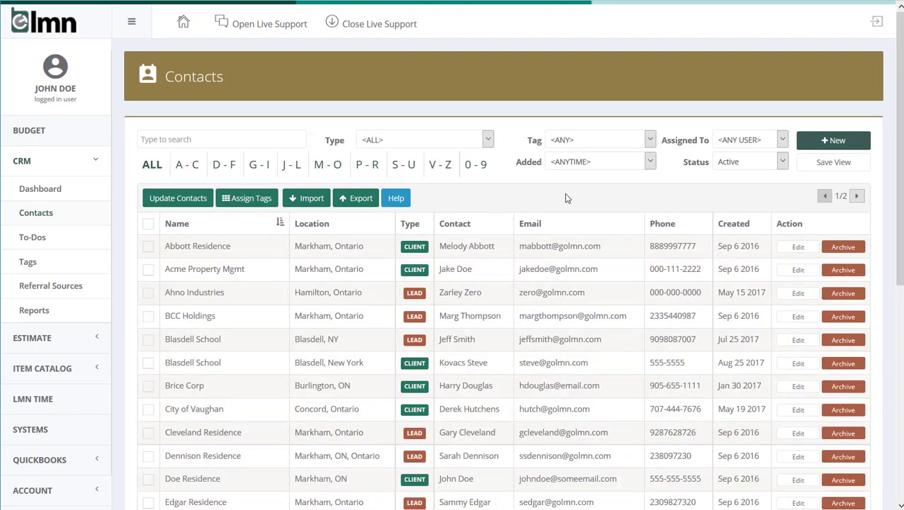
# Step: Select the first contact in the list, Blasdell School (Blasdell, NY), City of Vaughan and the contact directly below it
pyautogui.scroll(-1, 566, 197)
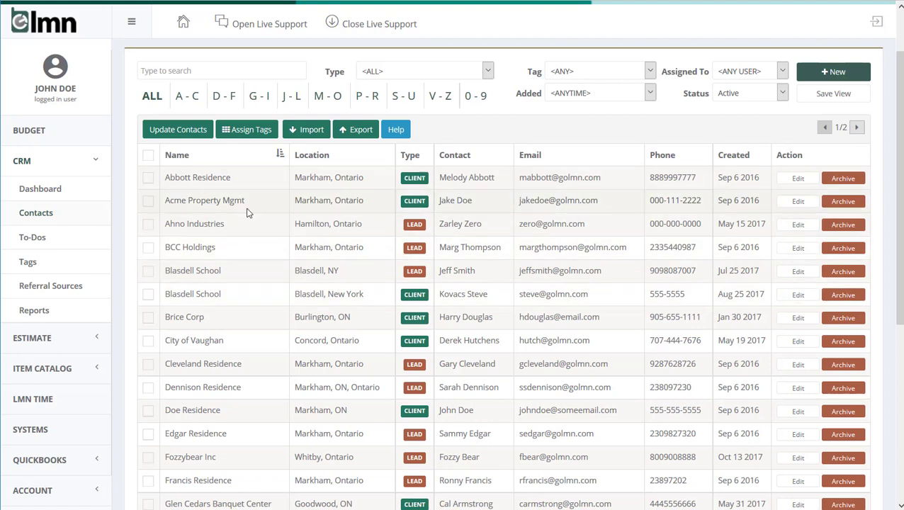
pyautogui.click(148, 178)
pyautogui.click(148, 271)
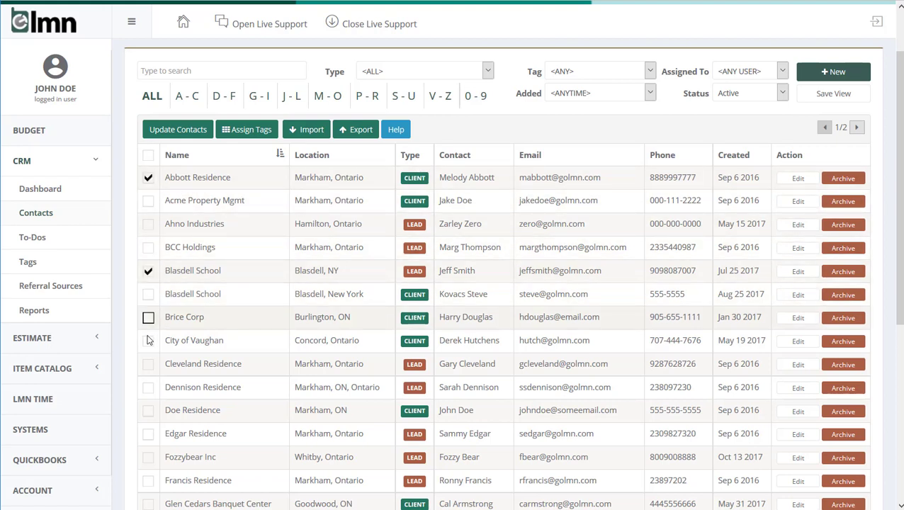
pyautogui.click(148, 341)
pyautogui.click(148, 364)
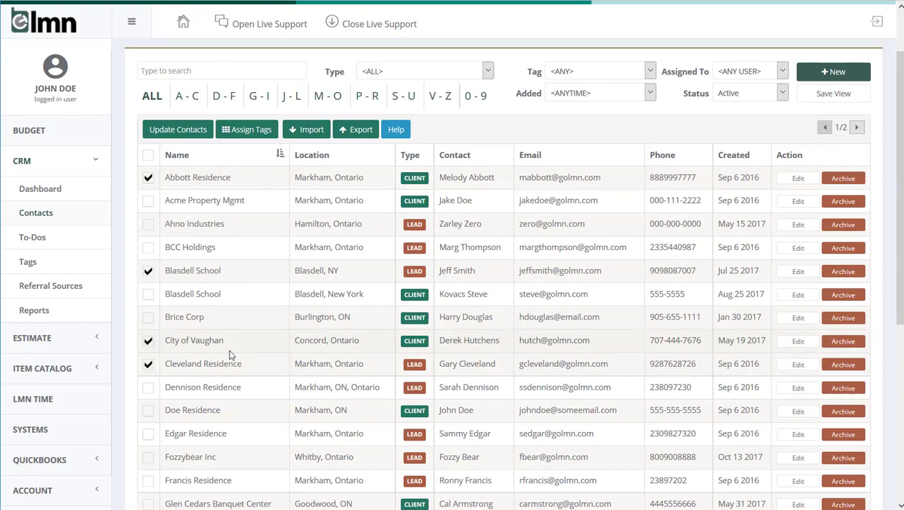
# Step: Assign the Client-Maintenance and Prospect-Maintenance tags to the selected contacts with the update type Add Tags
pyautogui.click(244, 130)
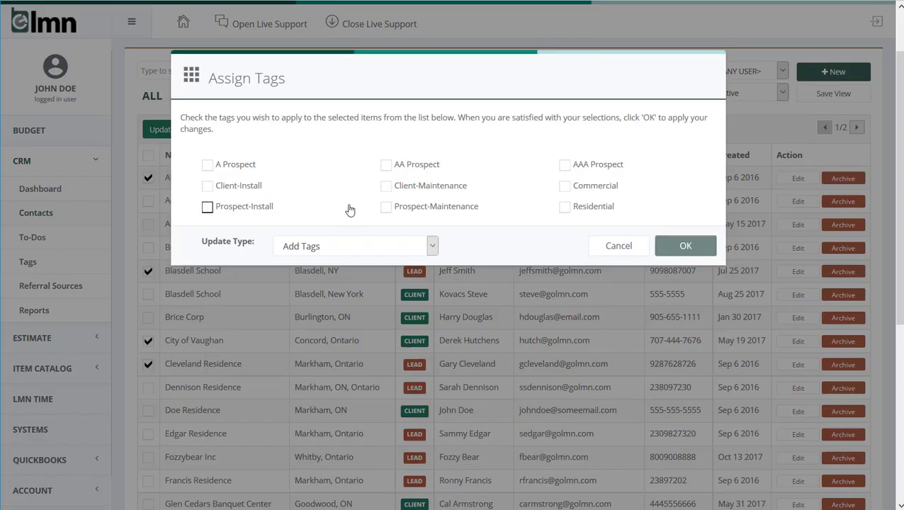
pyautogui.click(386, 208)
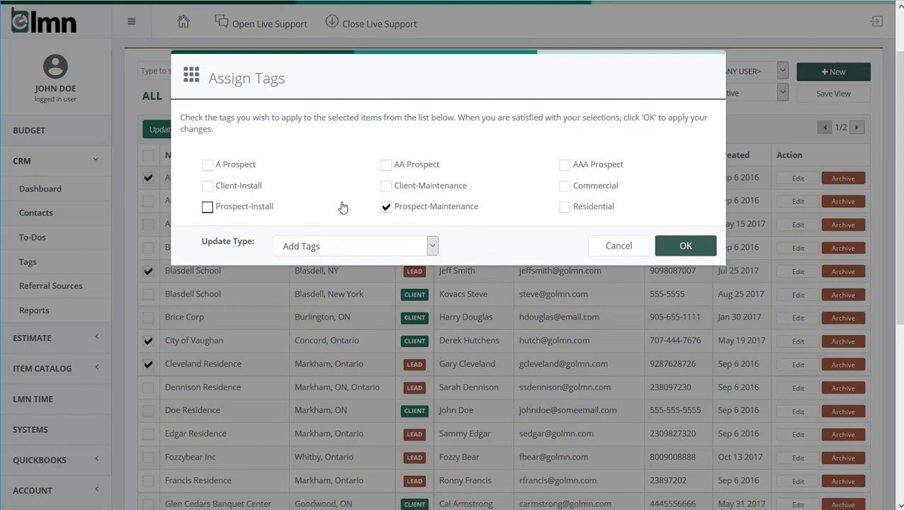
pyautogui.click(387, 186)
pyautogui.click(304, 247)
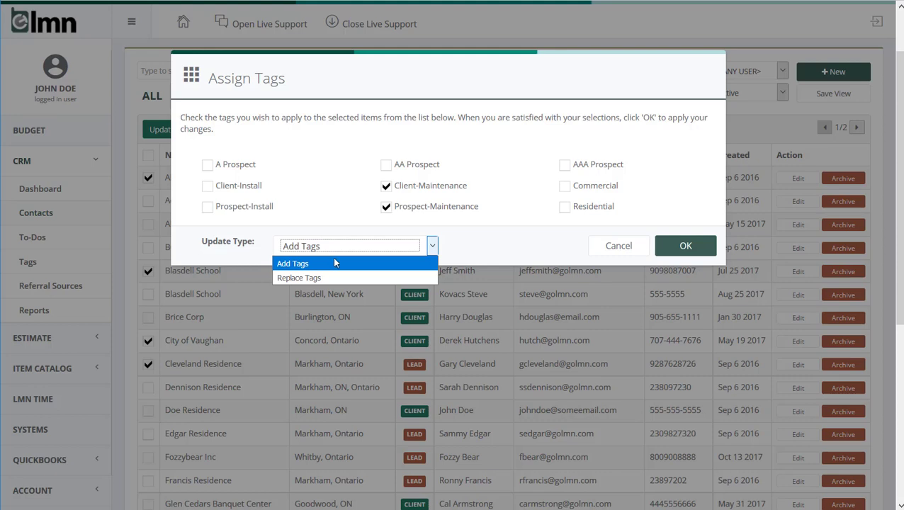
pyautogui.click(309, 262)
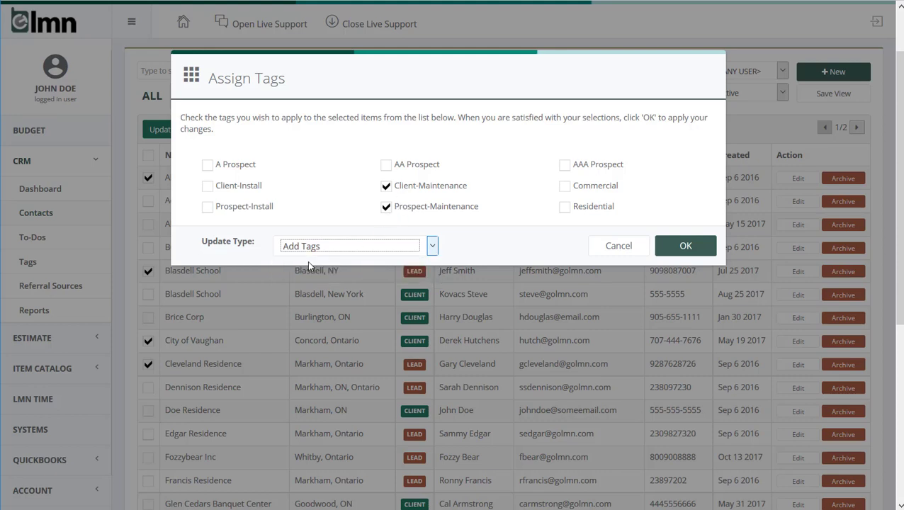
pyautogui.click(386, 206)
pyautogui.click(386, 205)
pyautogui.click(681, 246)
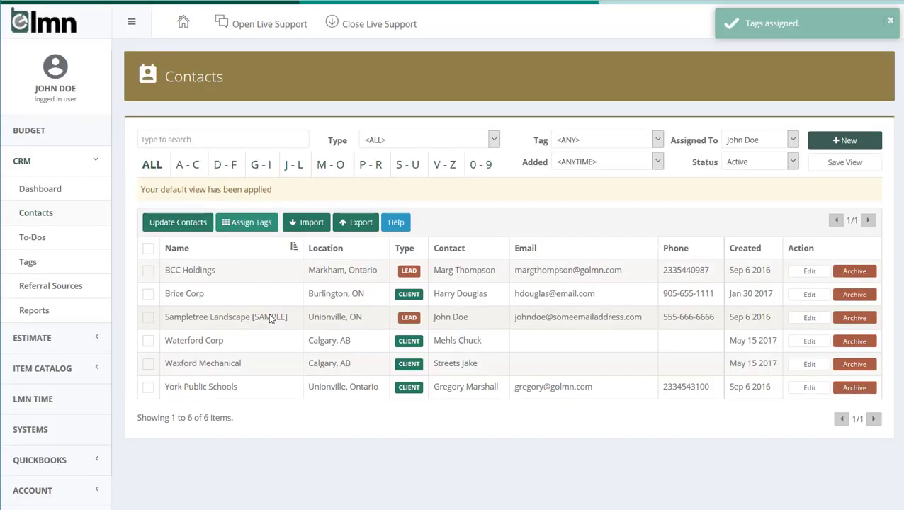
# Step: Set the Status filter to <ALL> and Assigned To to <ANY USER>, and save this as the default view
pyautogui.click(756, 162)
pyautogui.click(736, 178)
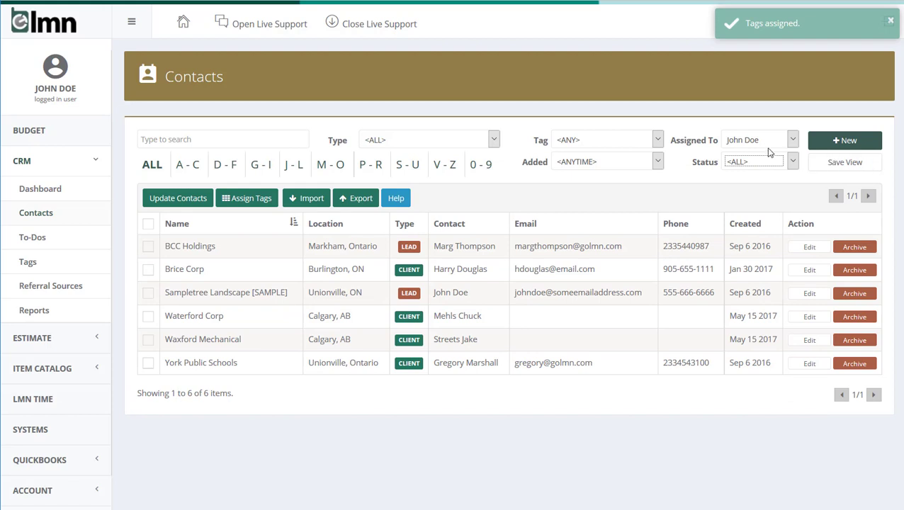
pyautogui.click(768, 145)
pyautogui.click(827, 164)
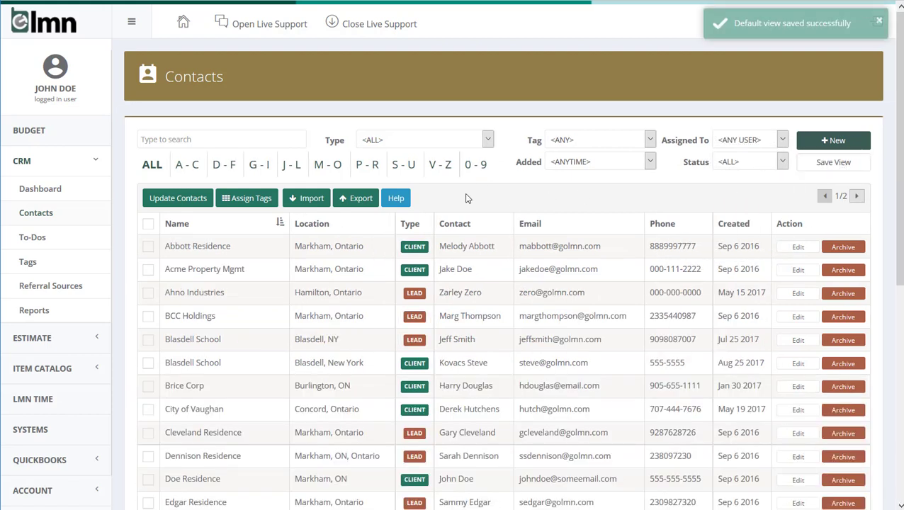
# Step: Select the first three contacts and view the bulk update actions available for them
pyautogui.click(148, 246)
pyautogui.click(148, 269)
pyautogui.click(148, 292)
pyautogui.click(178, 198)
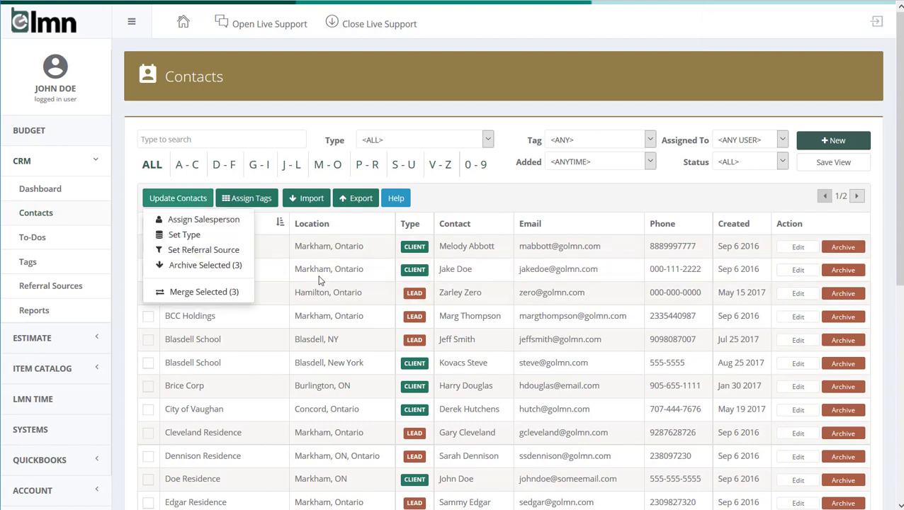
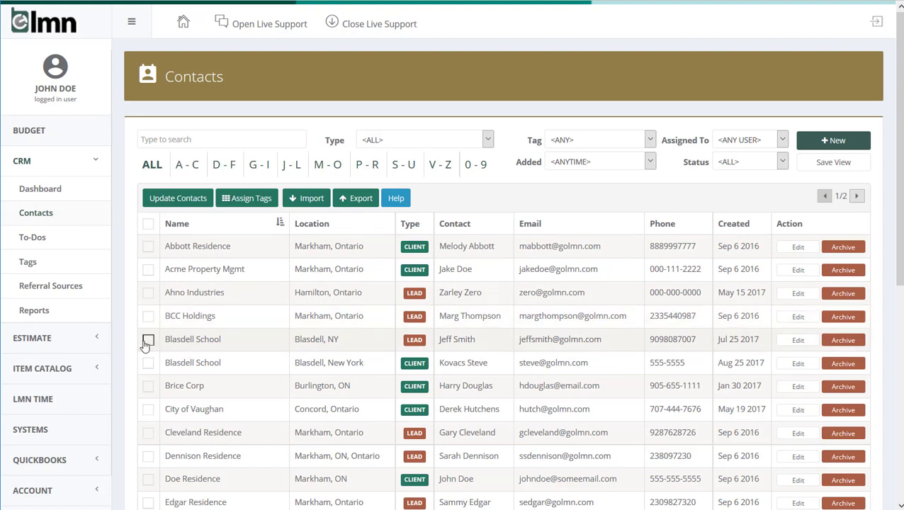
# Step: Merge the two Blasdell School contacts, using Blasdell School (Blasdell, New York) as the primary lead
pyautogui.click(148, 339)
pyautogui.click(148, 362)
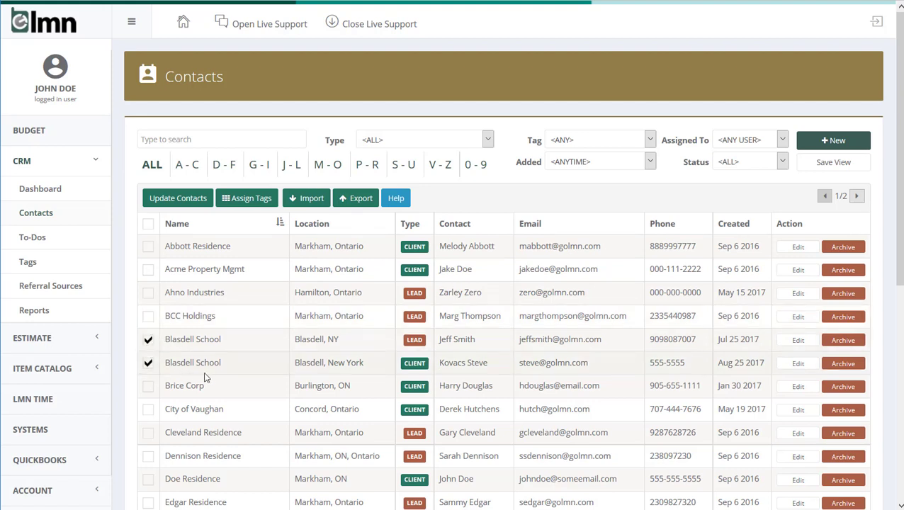
pyautogui.click(188, 200)
pyautogui.click(189, 294)
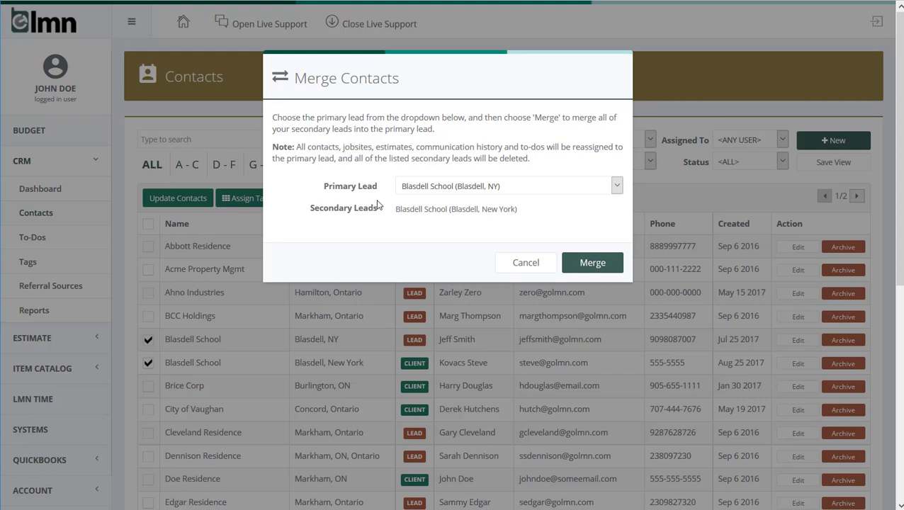
pyautogui.click(453, 187)
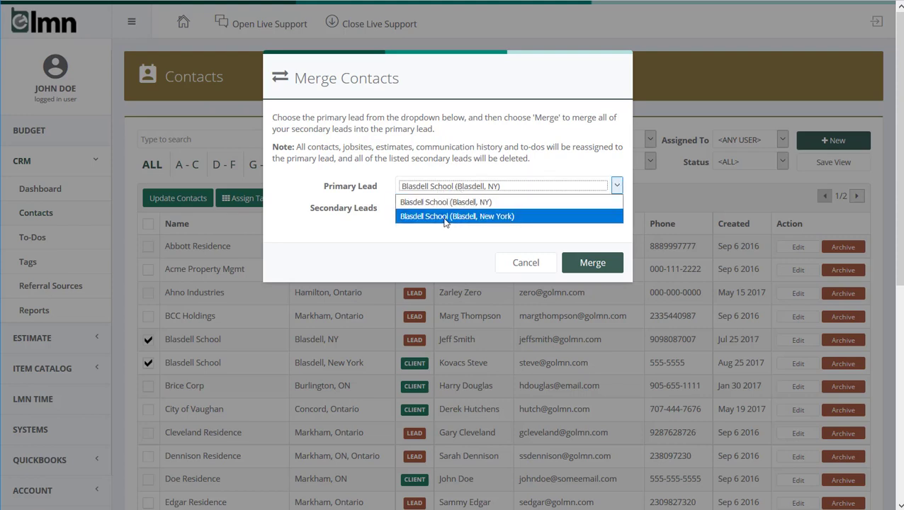
pyautogui.click(444, 216)
pyautogui.click(592, 262)
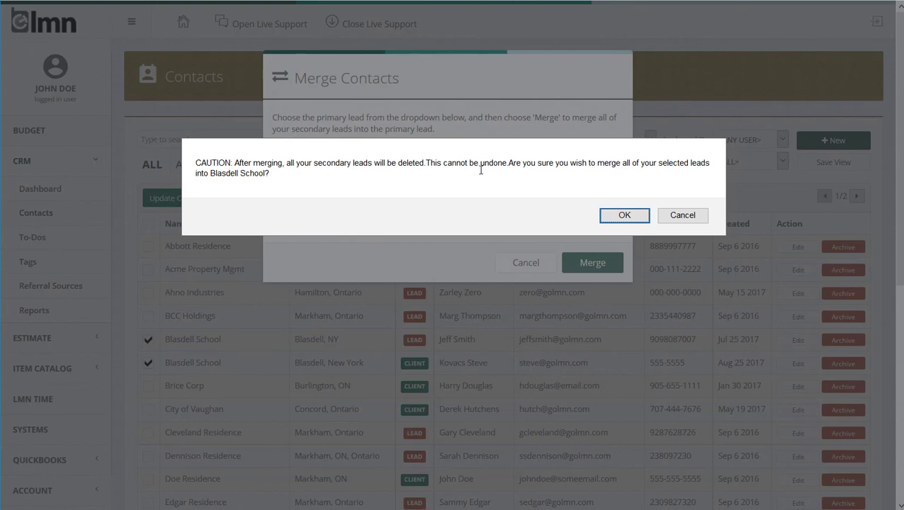
pyautogui.click(623, 215)
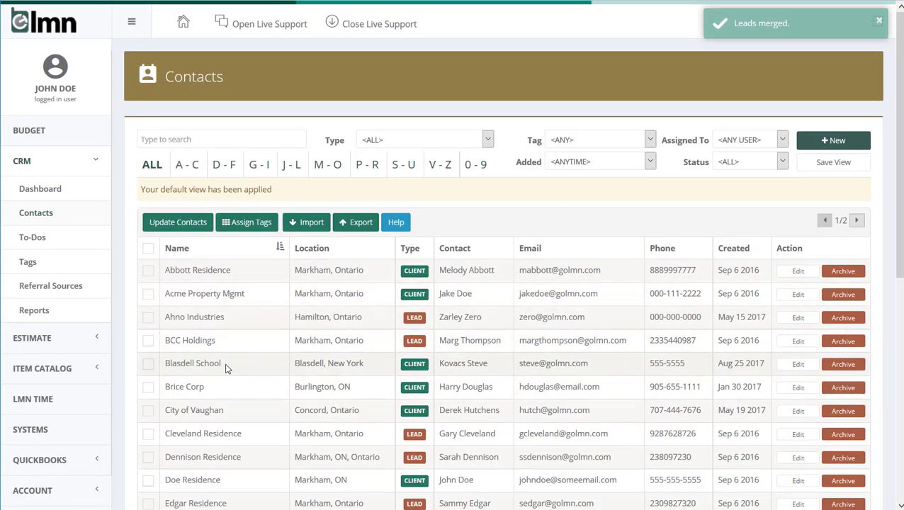
# Step: Open the merged Blasdell School record and check its to-dos and communication history
pyautogui.click(228, 365)
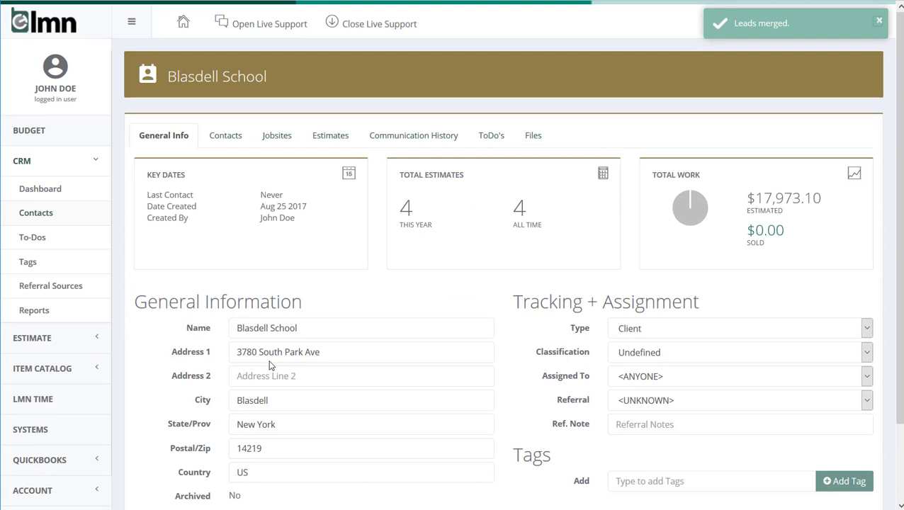
pyautogui.click(504, 142)
pyautogui.click(391, 132)
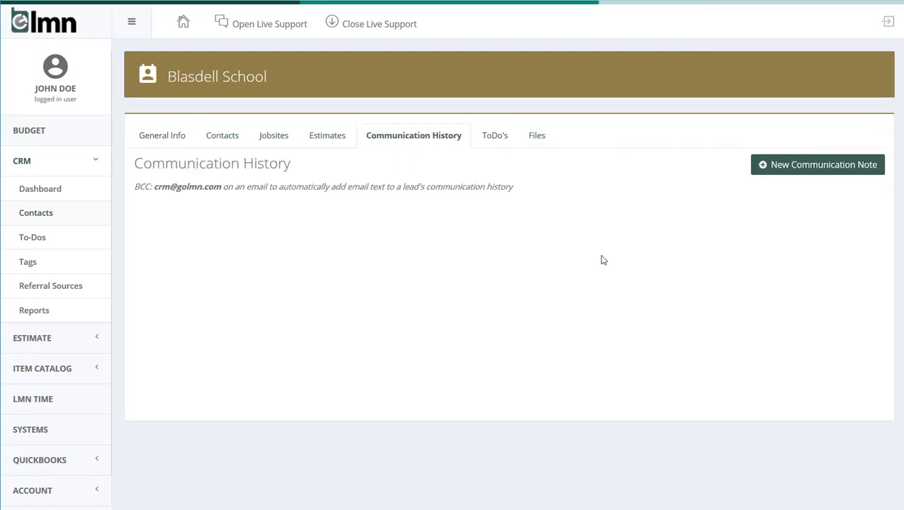
# Step: Review the contacts and estimates stored in the merged Blasdell School record
pyautogui.click(340, 143)
pyautogui.click(205, 141)
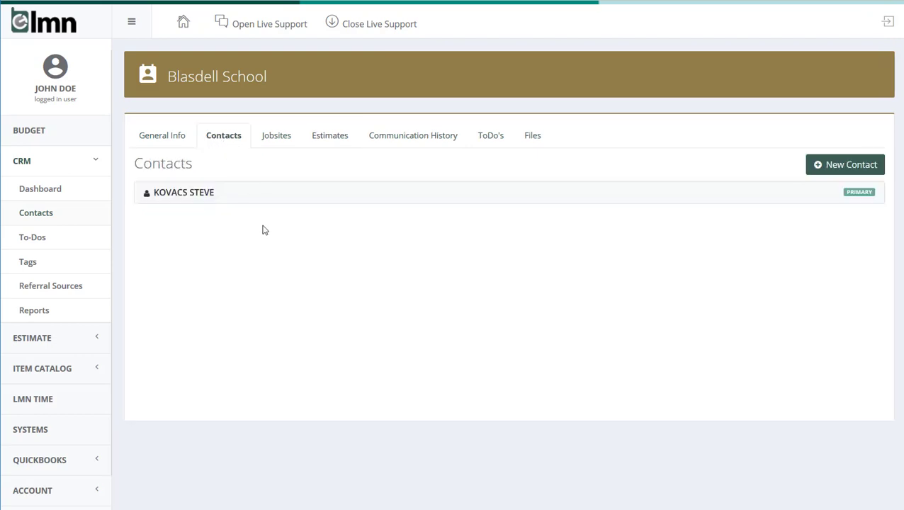
pyautogui.click(342, 136)
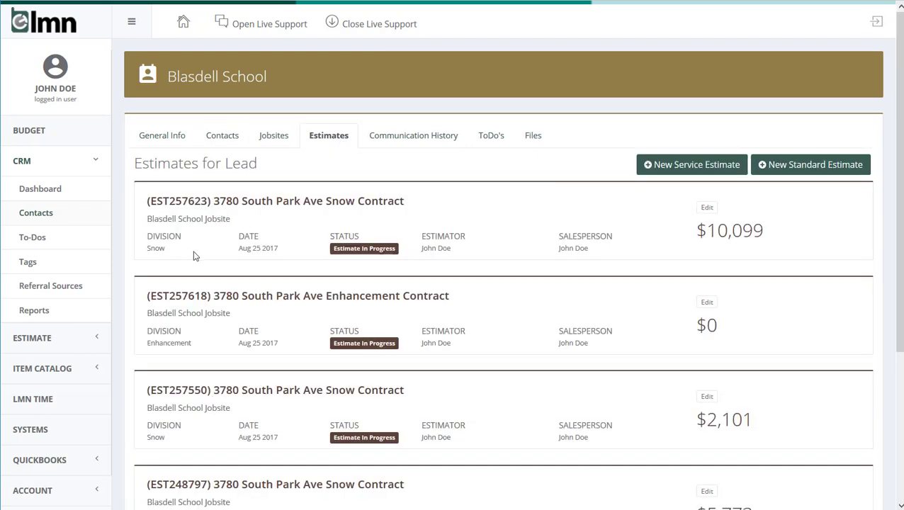
# Step: Return to the CRM contacts list and browse both of its pages, ending back on the first
pyautogui.click(32, 214)
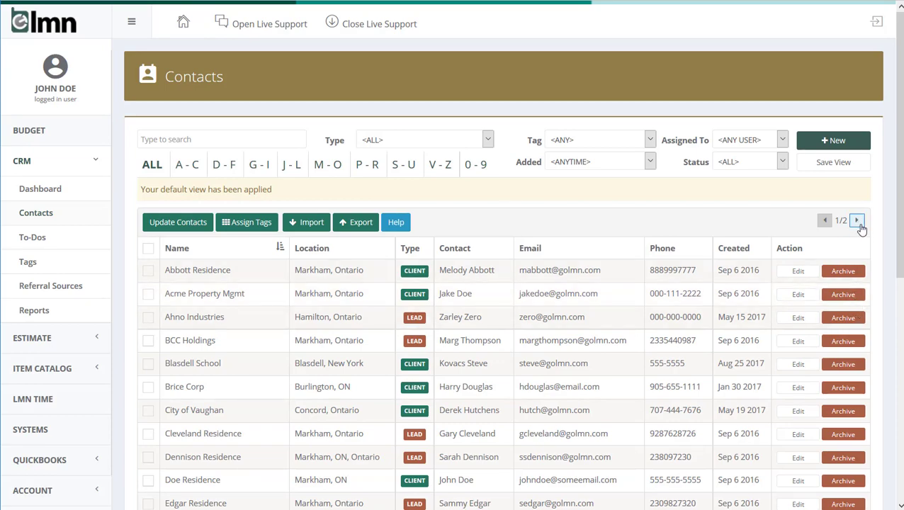
pyautogui.scroll(-5, 666, 347)
pyautogui.scroll(5, 664, 347)
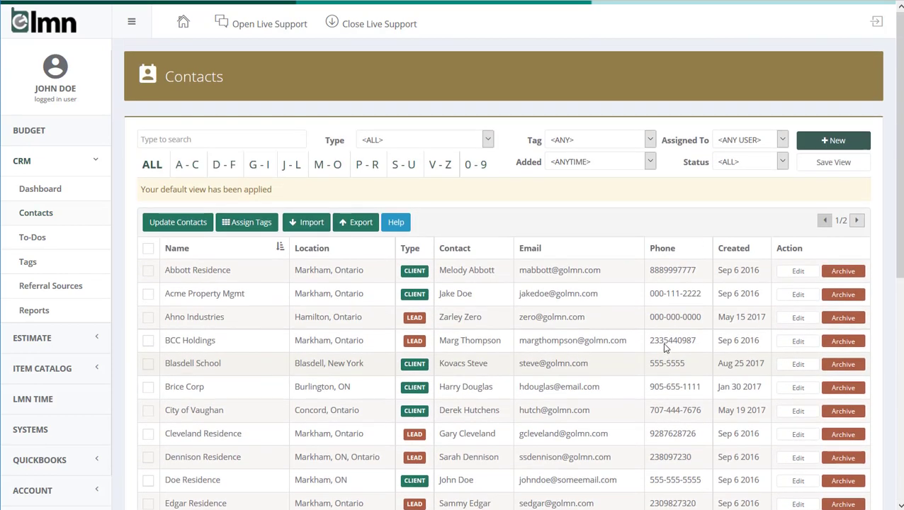
pyautogui.click(856, 220)
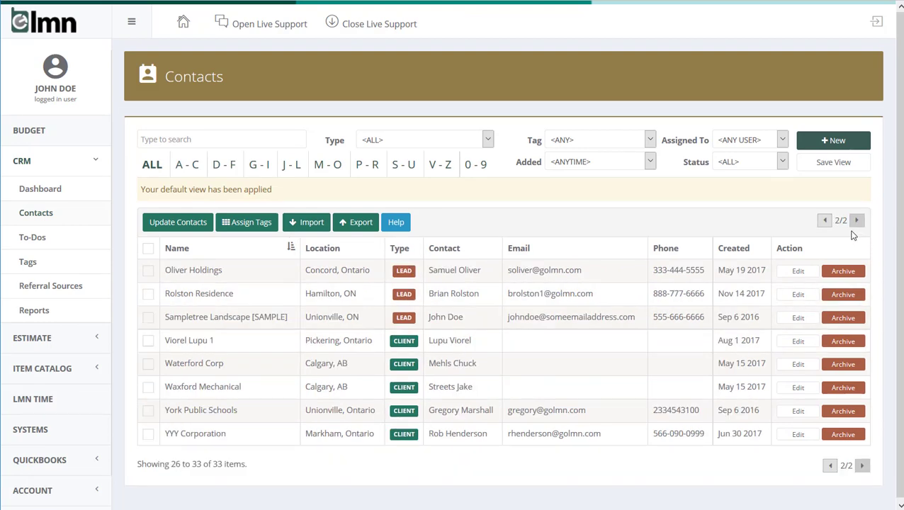
pyautogui.click(824, 220)
pyautogui.scroll(-5, 843, 453)
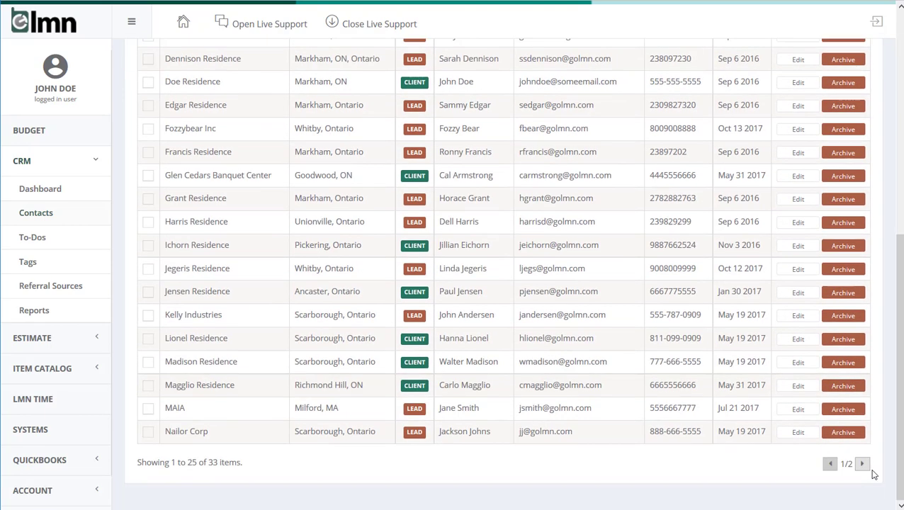
pyautogui.click(862, 465)
pyautogui.click(828, 462)
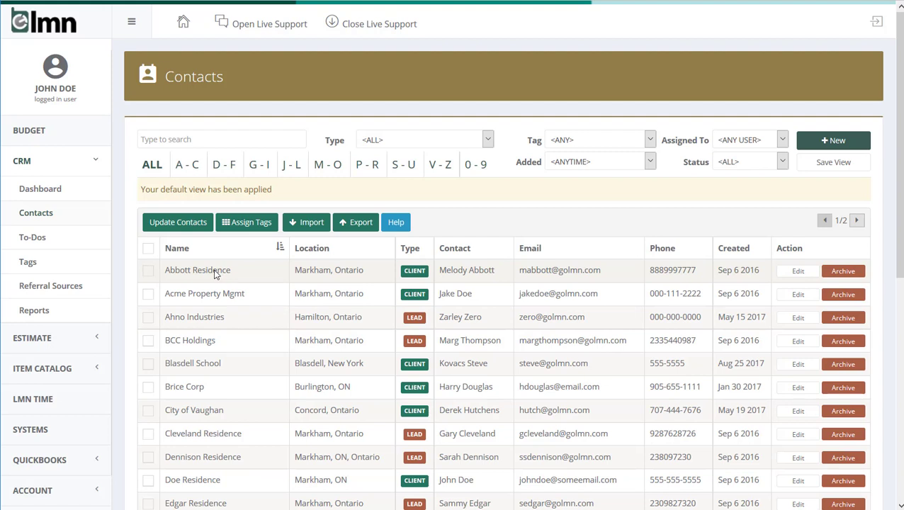
# Step: Start a contacts export limited to leads, excluding clients, vendors, subcontractors, employees, other contacts and partners
pyautogui.click(357, 221)
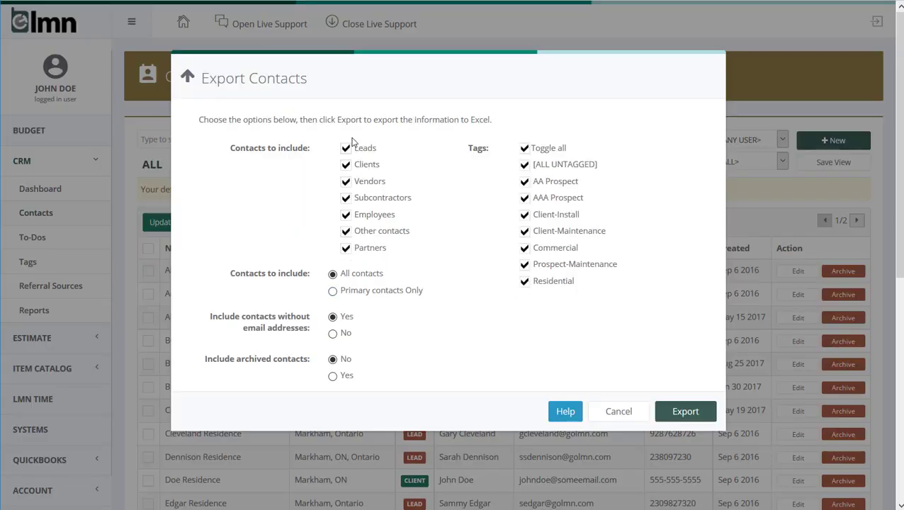
pyautogui.click(345, 248)
pyautogui.click(346, 231)
pyautogui.click(346, 214)
pyautogui.click(346, 197)
pyautogui.click(345, 181)
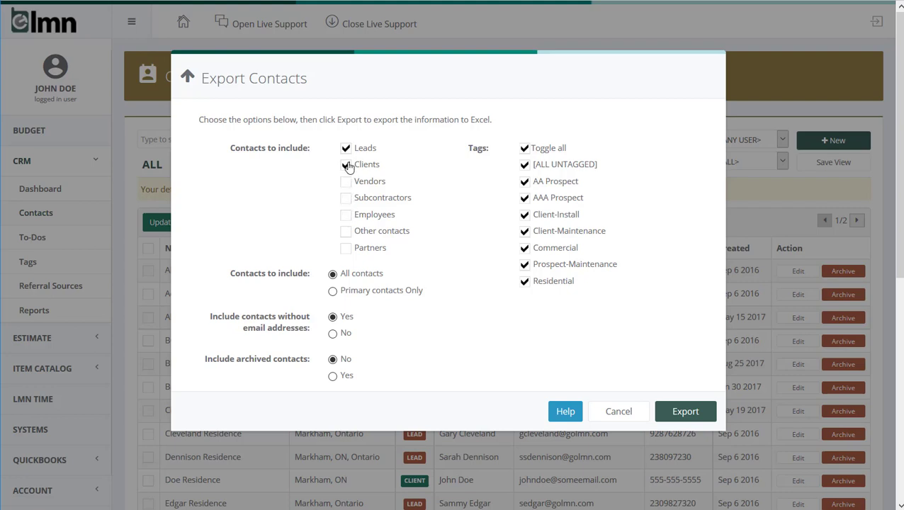
pyautogui.click(348, 165)
# Step: Exclude contacts without email addresses and archived contacts, and run the export
pyautogui.click(382, 282)
pyautogui.click(333, 333)
pyautogui.moveTo(371, 332); pyautogui.dragTo(375, 326)
pyautogui.click(342, 360)
pyautogui.click(683, 412)
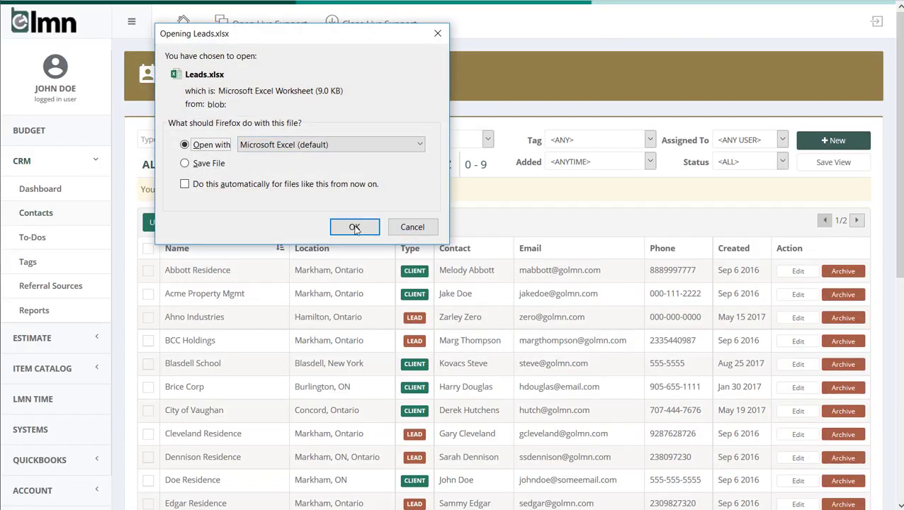
# Step: Open the exported Leads.xlsx in Microsoft Excel to look over the contact data, and close the workbook
pyautogui.click(352, 224)
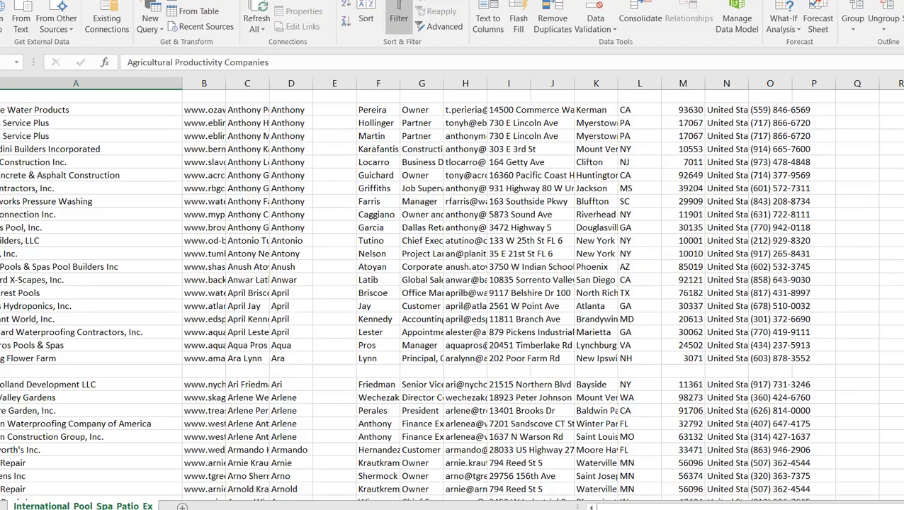
pyautogui.hotkey('alt', 'F4')
pyautogui.click(484, 273)
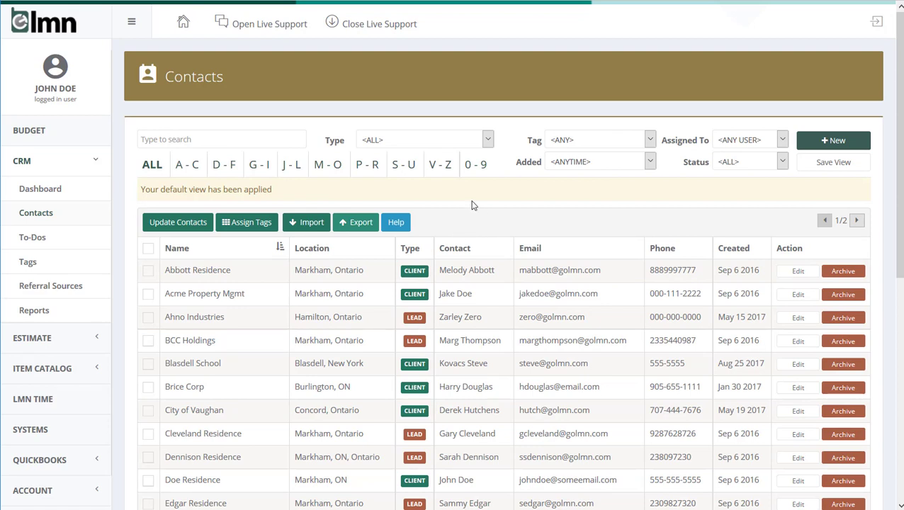
# Step: Start a contacts import, download the sample import file and open it in Excel to review its column layout
pyautogui.click(296, 224)
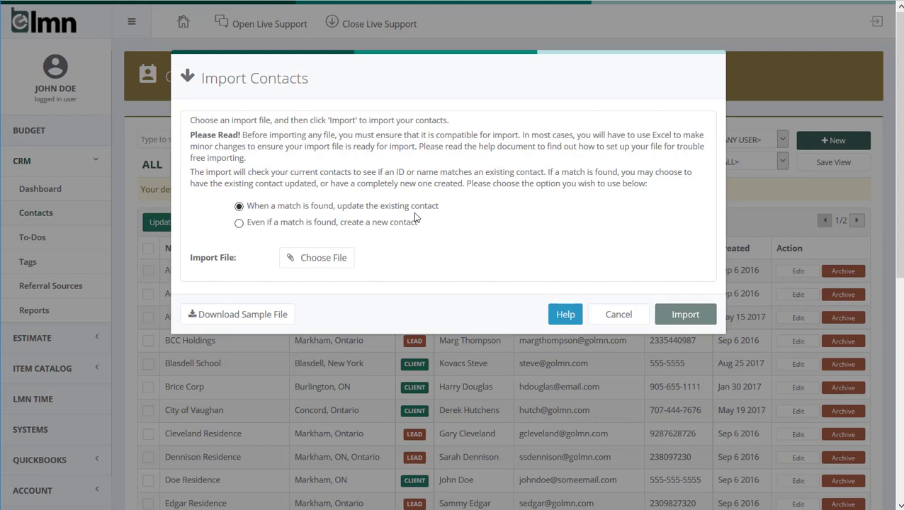
pyautogui.click(261, 317)
pyautogui.click(354, 227)
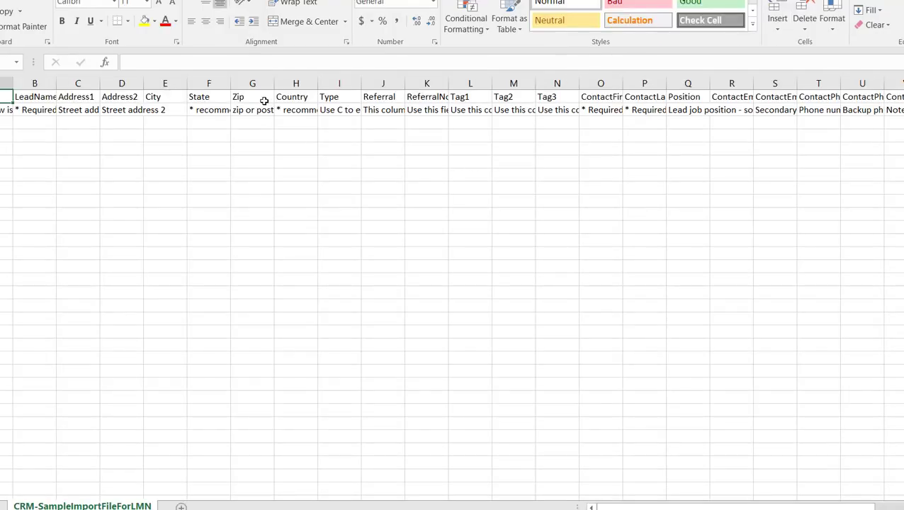
pyautogui.moveTo(643, 505)
pyautogui.mouseDown()
pyautogui.moveTo(807, 493)
pyautogui.moveTo(626, 507)
pyautogui.mouseUp()
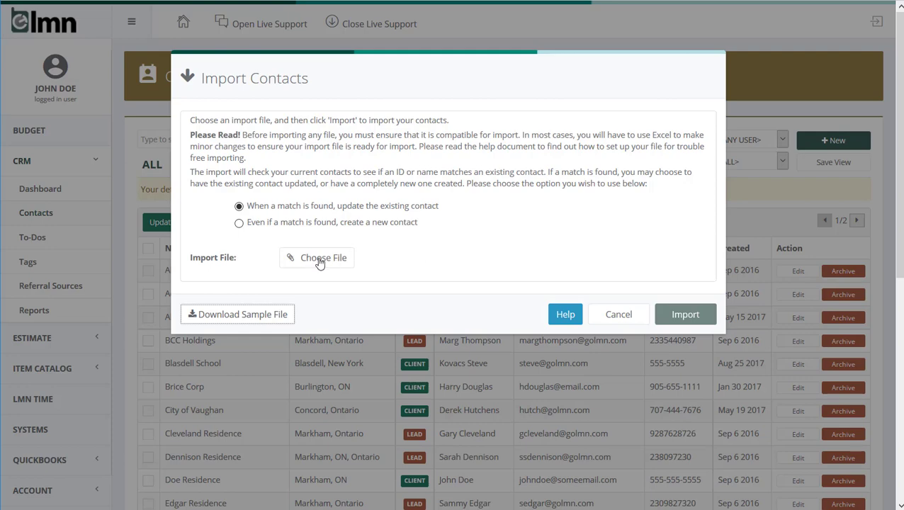
# Step: Browse for a contacts import file and cancel the file selection
pyautogui.click(320, 258)
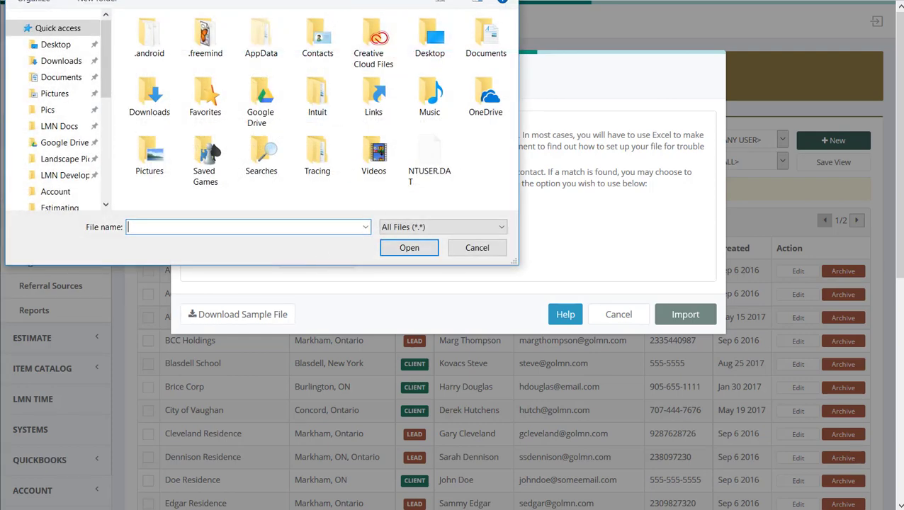
pyautogui.press('Escape')
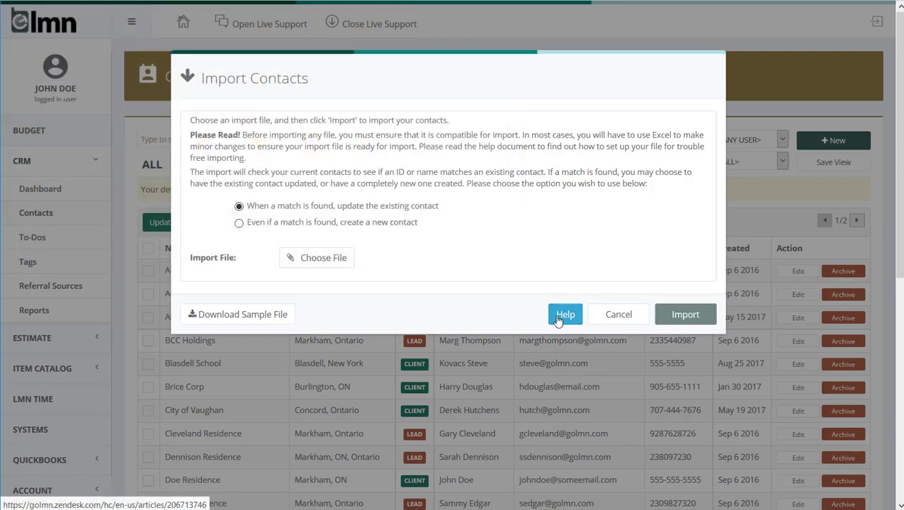